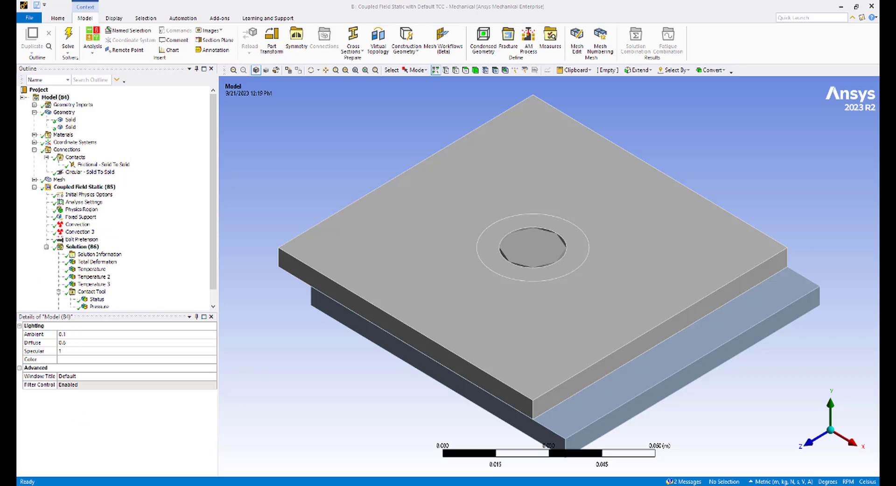
# Inspect both plate bodies, the circular bolt beam and the frictional contact, viewing the plates from below.
pyautogui.click(70, 120)
pyautogui.click(71, 127)
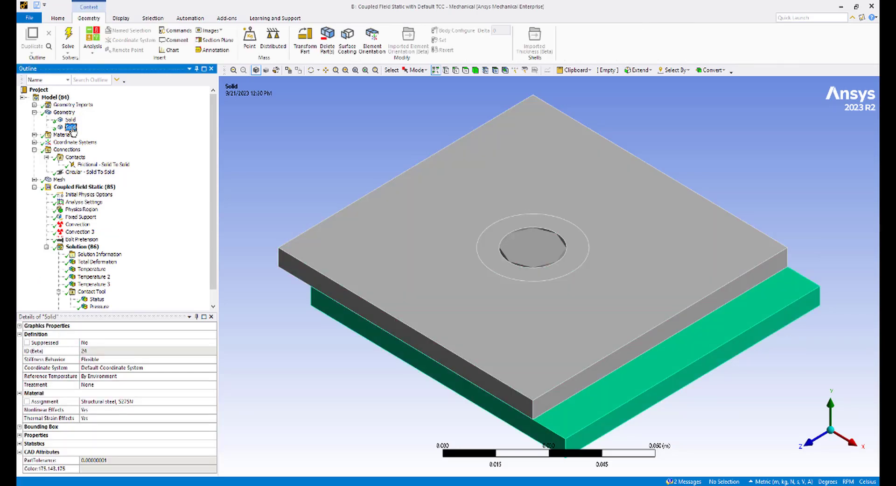
pyautogui.click(89, 172)
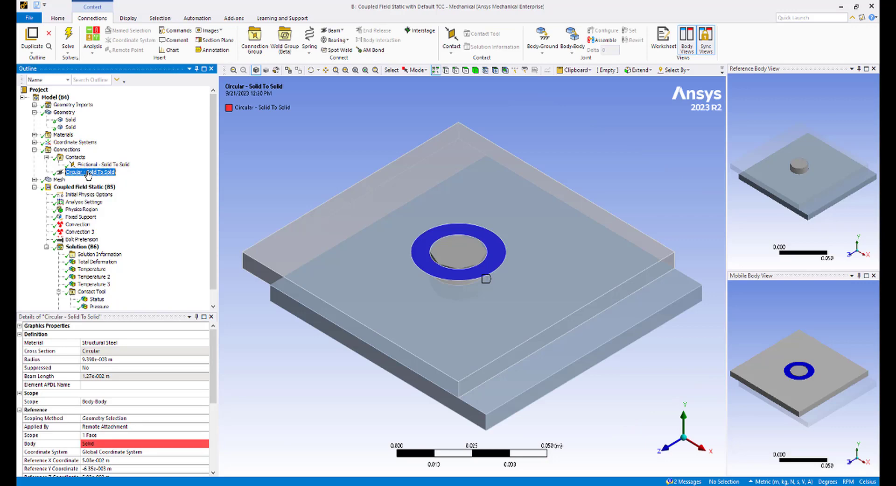
pyautogui.click(88, 165)
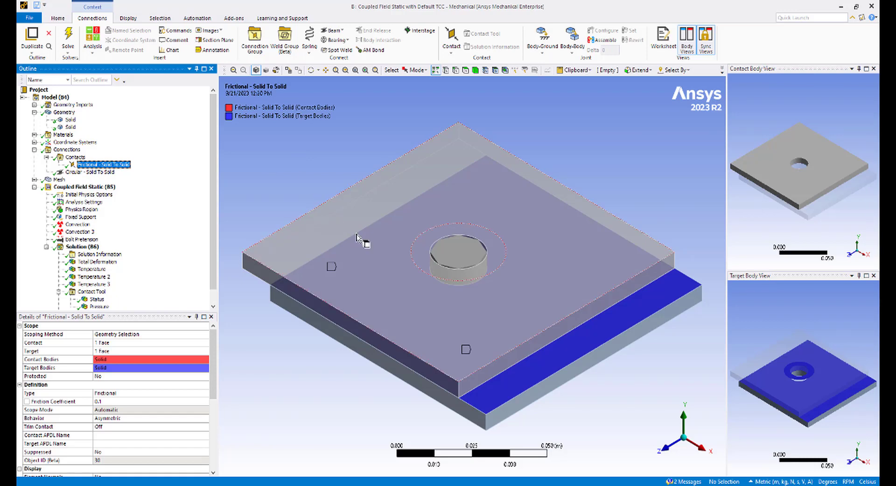
pyautogui.moveTo(357, 238)
pyautogui.mouseDown(button='middle')
pyautogui.moveTo(356, 157)
pyautogui.moveTo(360, 230)
pyautogui.mouseUp(button='middle')
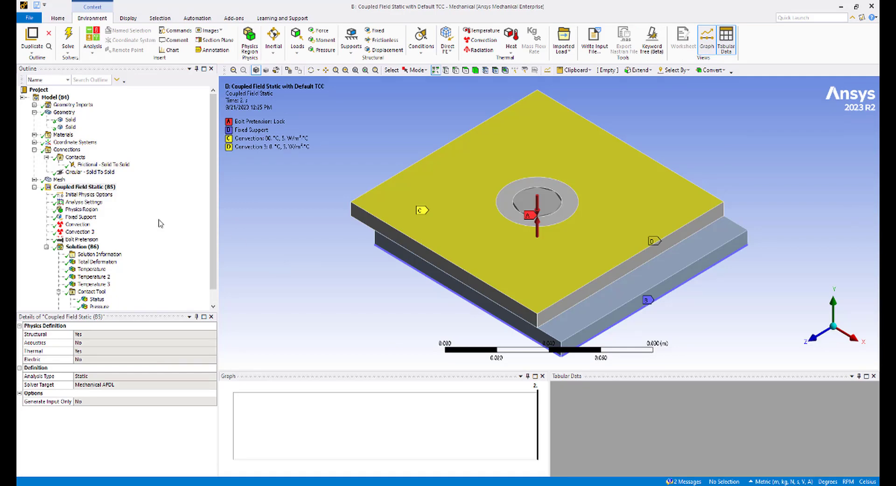
# Review the fixed support on the bottom edges, all analysis loads, and the bolt pretension load steps.
pyautogui.click(89, 218)
pyautogui.moveTo(344, 268); pyautogui.dragTo(356, 208, button='middle')
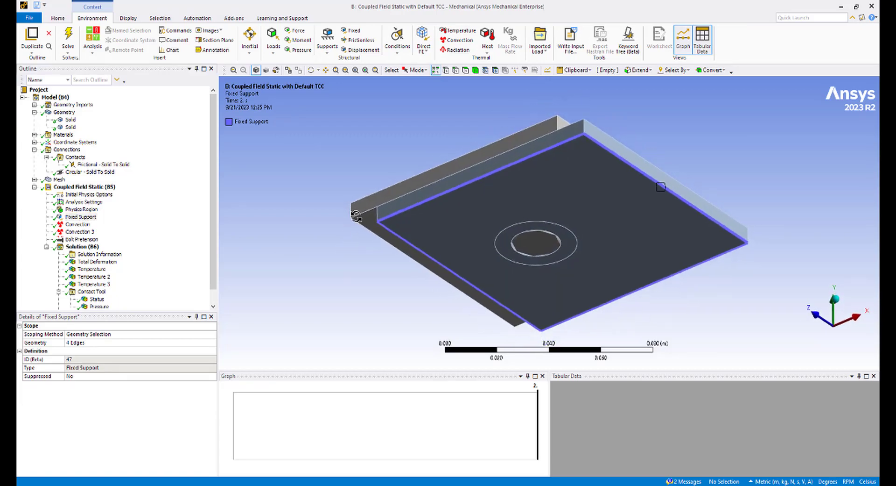
pyautogui.click(84, 186)
pyautogui.click(82, 239)
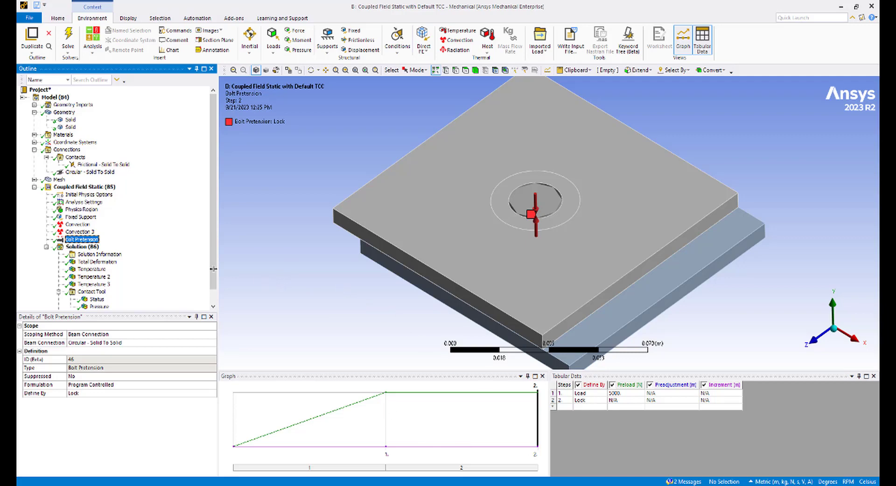
# Inspect the convection tables: ambient 22→80 °C, then Convection 3 dropping 22→0 °C, both 5 W/m²·°C.
pyautogui.click(81, 224)
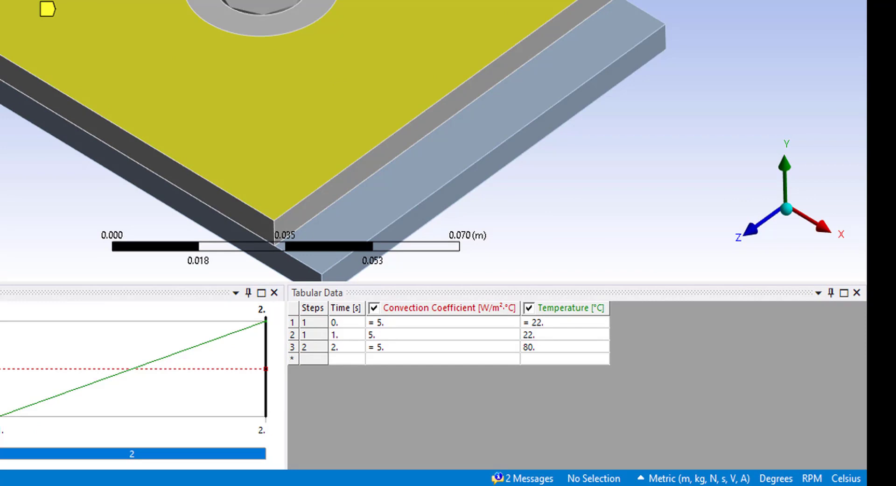
pyautogui.write('0')
pyautogui.press('Return')
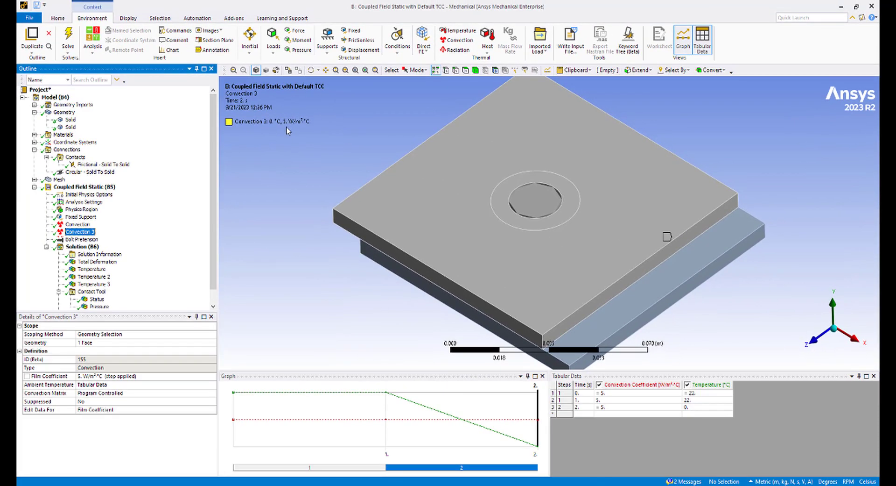
pyautogui.click(358, 312)
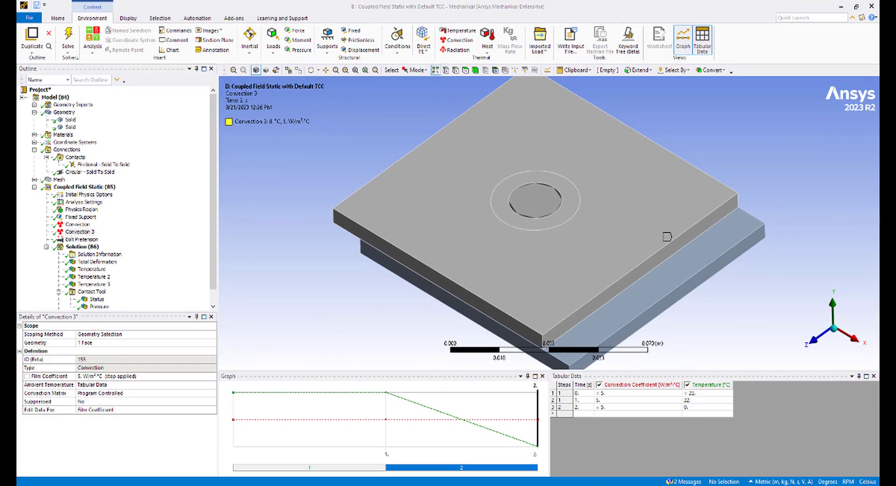
# Show the total deformation result edge-on and play its animation over time.
pyautogui.click(114, 265)
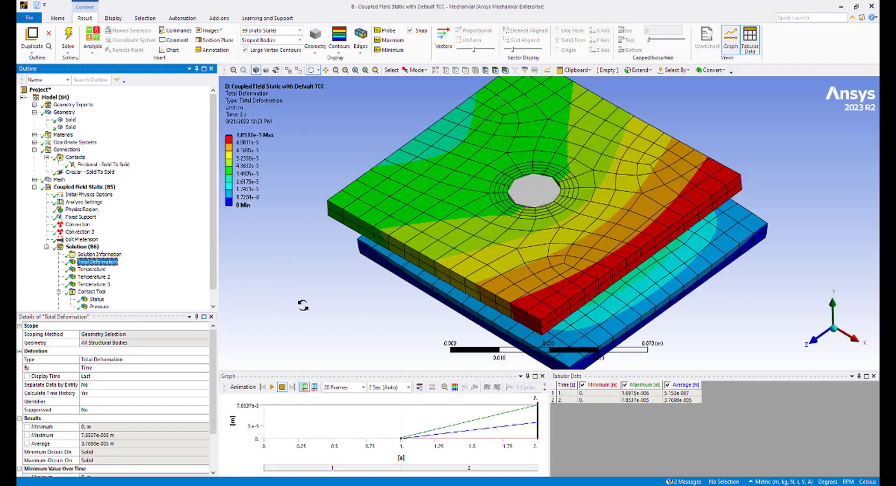
pyautogui.moveTo(304, 291); pyautogui.dragTo(304, 276)
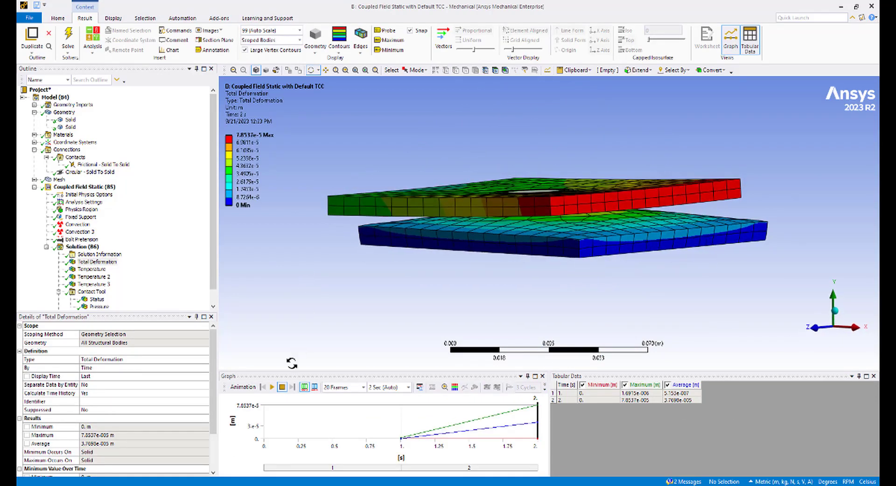
pyautogui.click(272, 387)
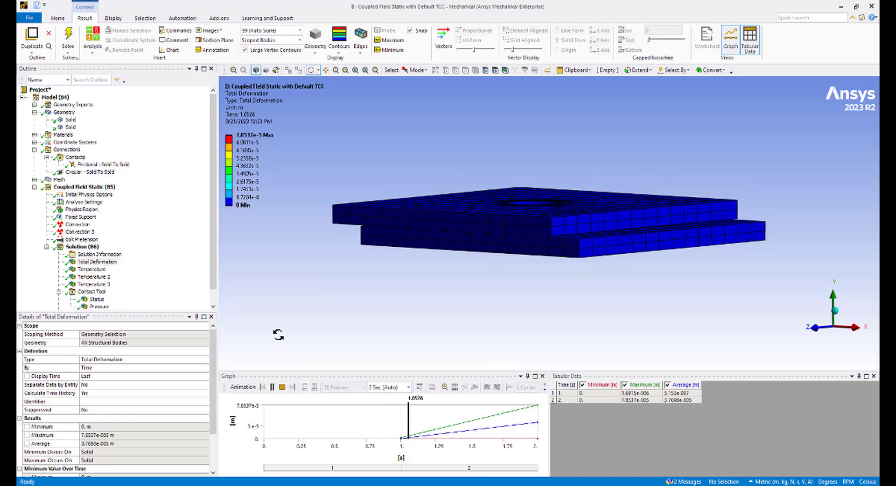
pyautogui.click(282, 387)
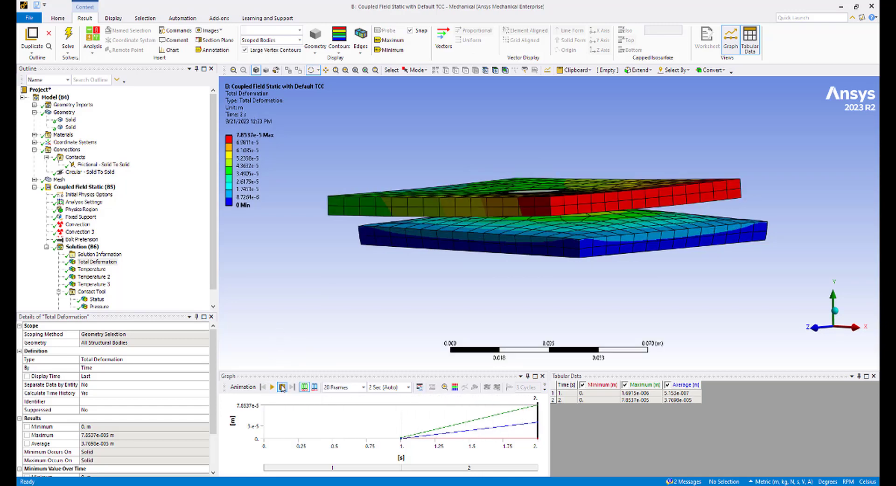
# Step through the Temperature, Temperature 2 and Temperature 3 results, the last peaking at 40.164 °C.
pyautogui.click(92, 269)
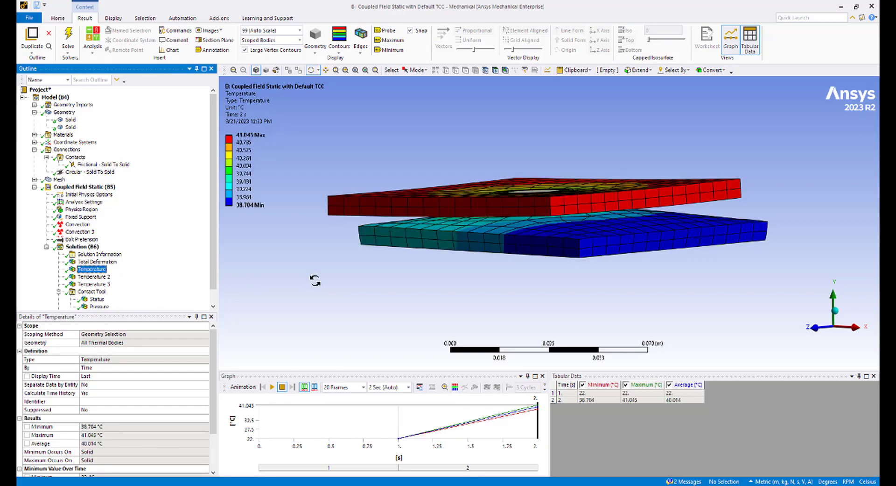
pyautogui.moveTo(346, 287); pyautogui.dragTo(349, 299)
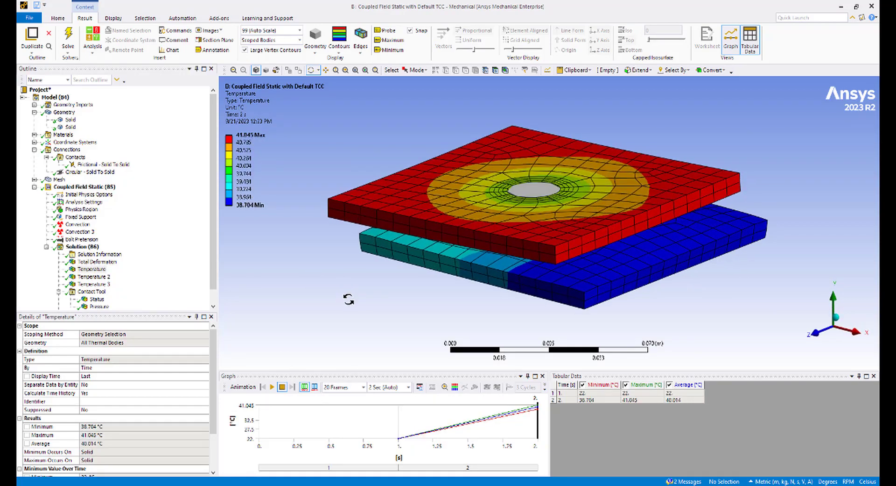
pyautogui.click(93, 276)
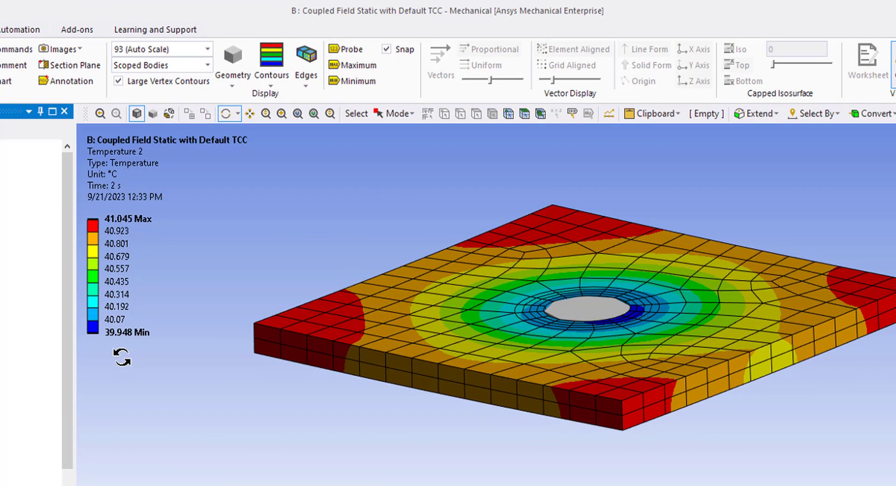
pyautogui.press('Down')
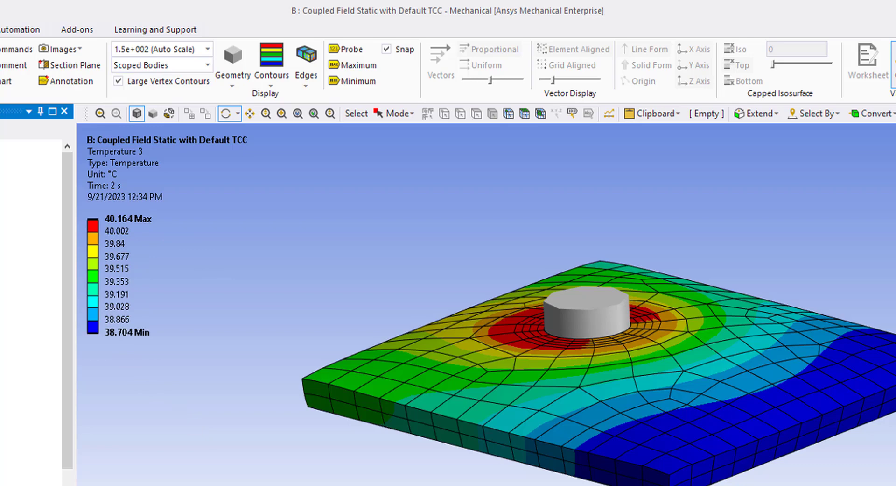
# Check contact pressure and reaction probe (−1.8704 W), then show model B's TCC contour peaking at 3.2829e6.
pyautogui.press('Down')
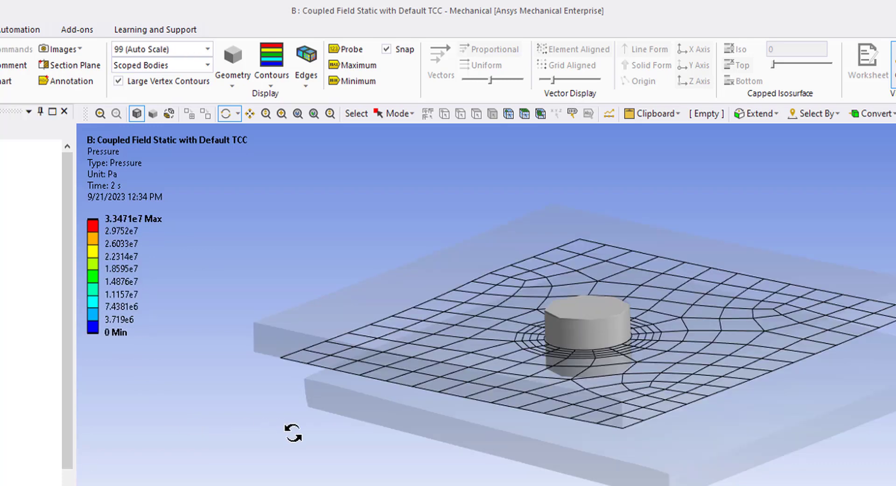
pyautogui.moveTo(294, 433); pyautogui.dragTo(314, 319)
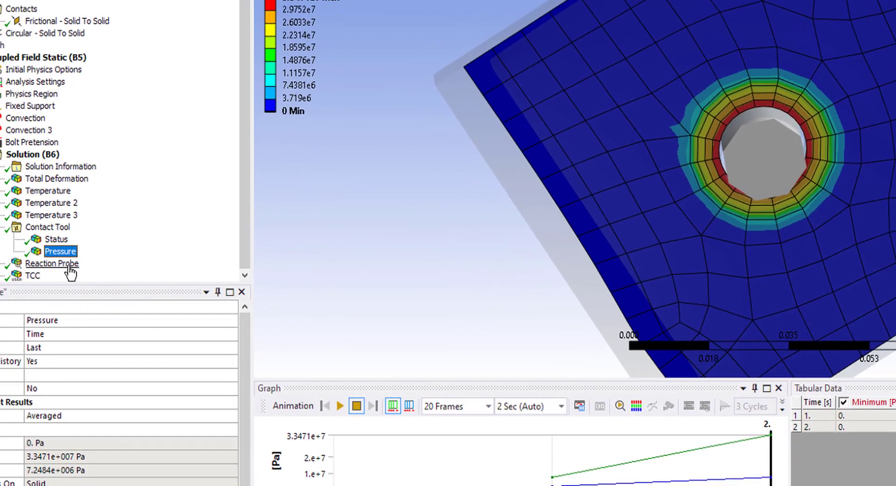
pyautogui.click(18, 269)
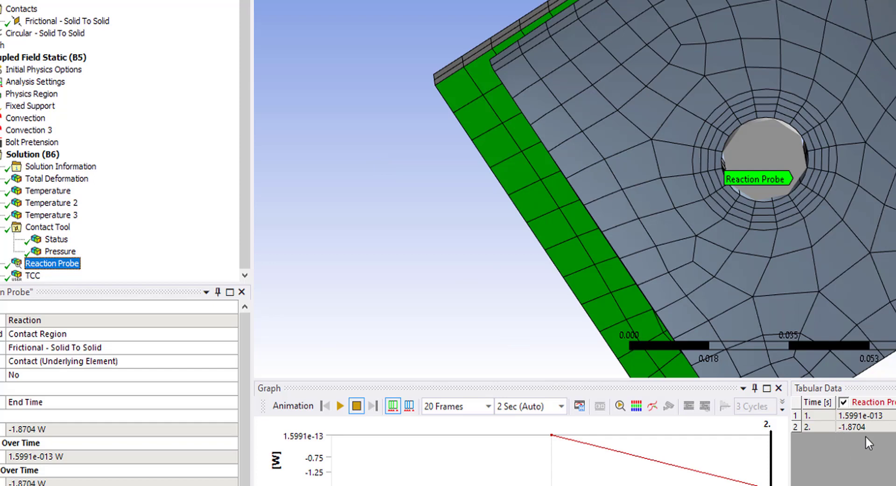
pyautogui.click(32, 276)
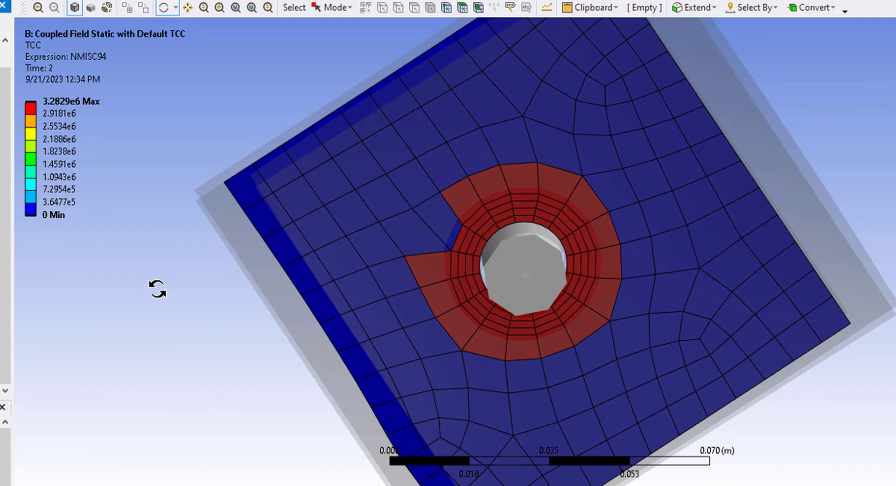
# In model C, check the frictional contact's manual thermal conductance, reaction heat, and TCC contour capped at 1000.
pyautogui.moveTo(315, 484)
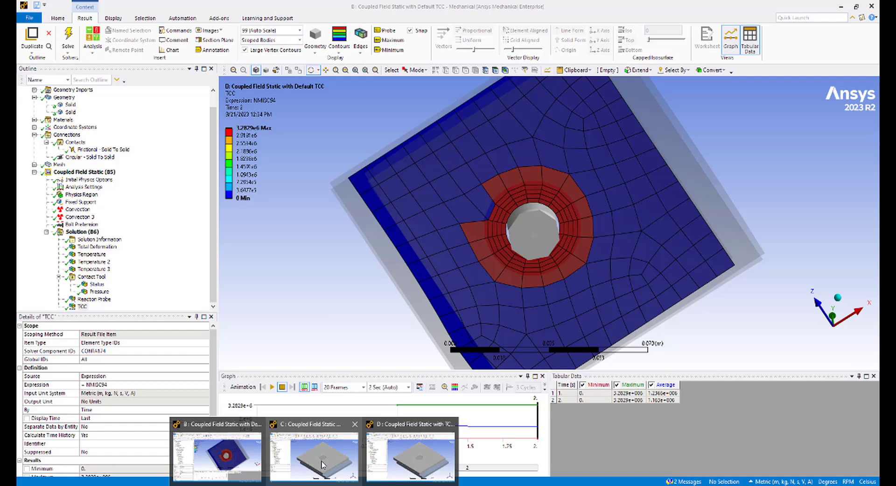
pyautogui.click(322, 464)
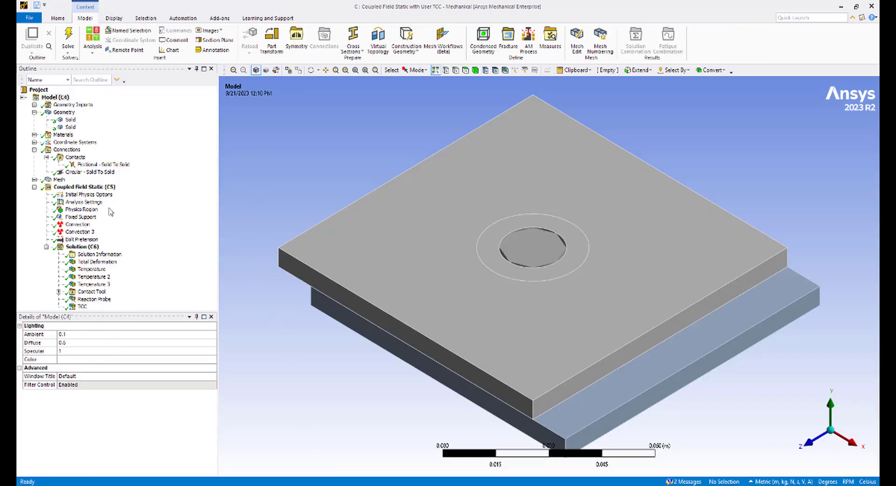
pyautogui.click(99, 167)
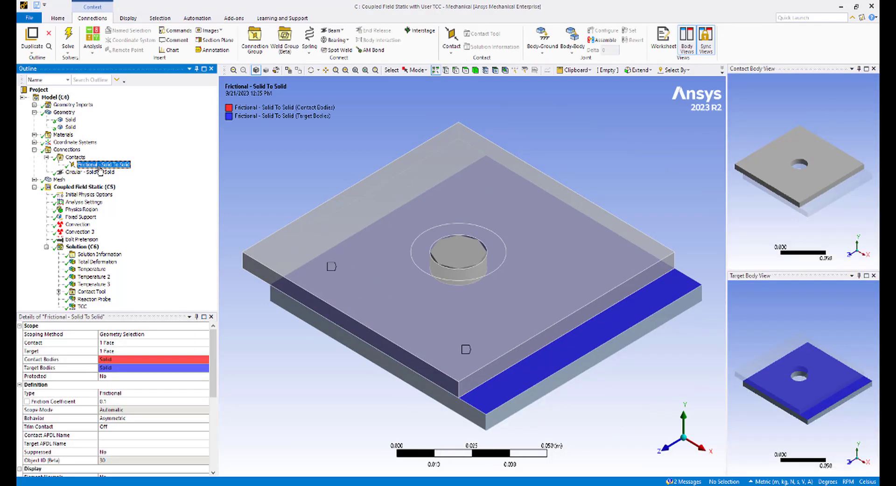
pyautogui.moveTo(213, 346); pyautogui.dragTo(214, 417)
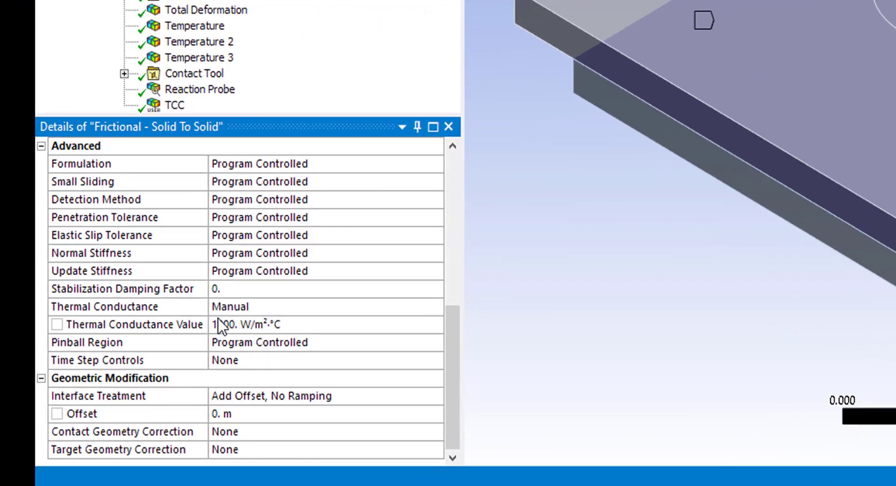
pyautogui.click(201, 90)
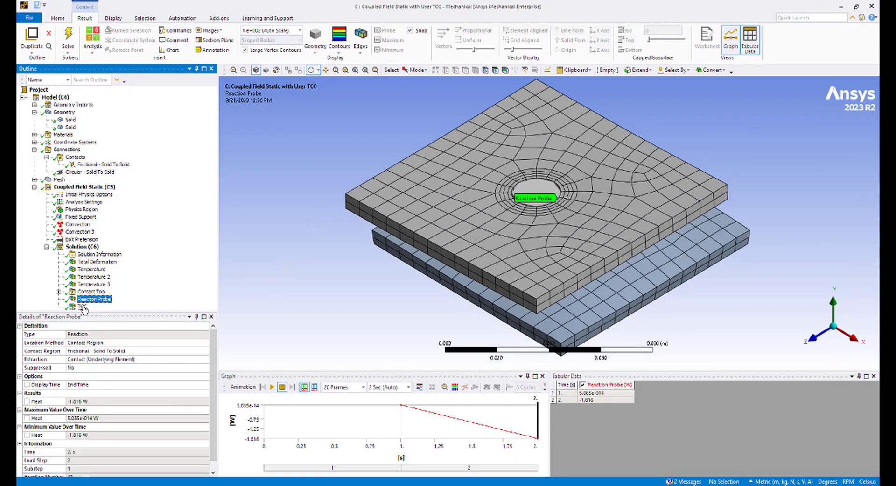
pyautogui.click(83, 307)
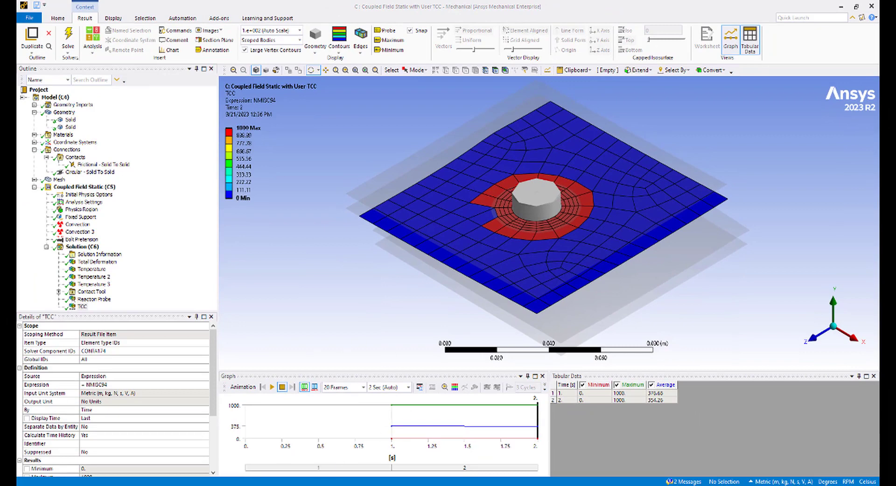
# Open model D's Commands (APDL) object under the Frictional - Solid To Solid contact.
pyautogui.moveTo(314, 484)
pyautogui.click(409, 454)
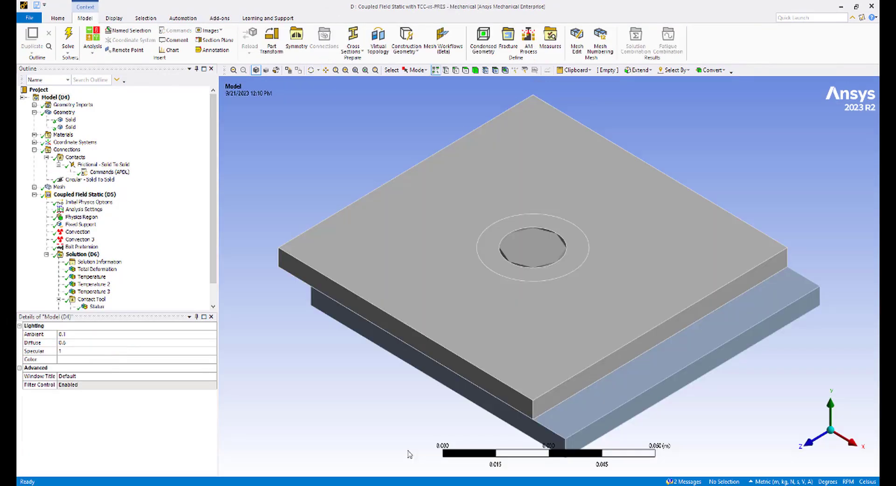
pyautogui.click(108, 173)
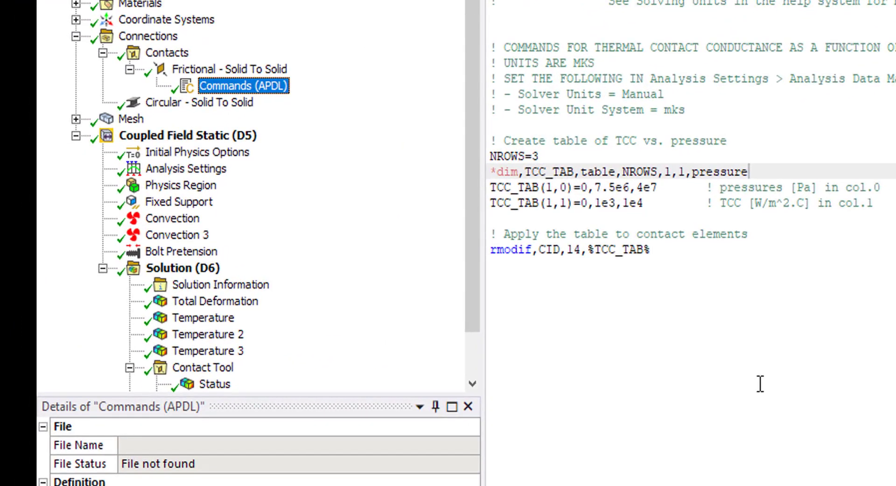
# Highlight the pressure-indexed TCC_TAB table (0, 7.5e6, 4e7 Pa → 0, 1e3, 1e4) applied to real constant 14.
pyautogui.moveTo(525, 172); pyautogui.dragTo(574, 171)
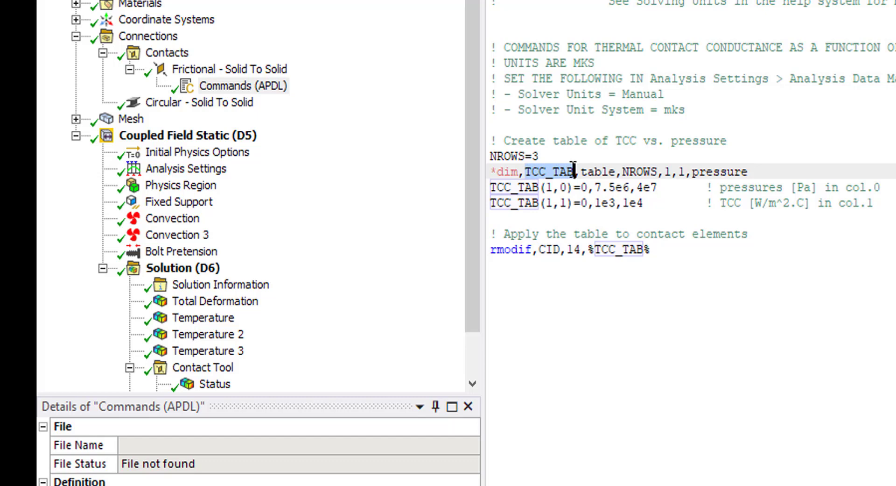
pyautogui.doubleClick(697, 172)
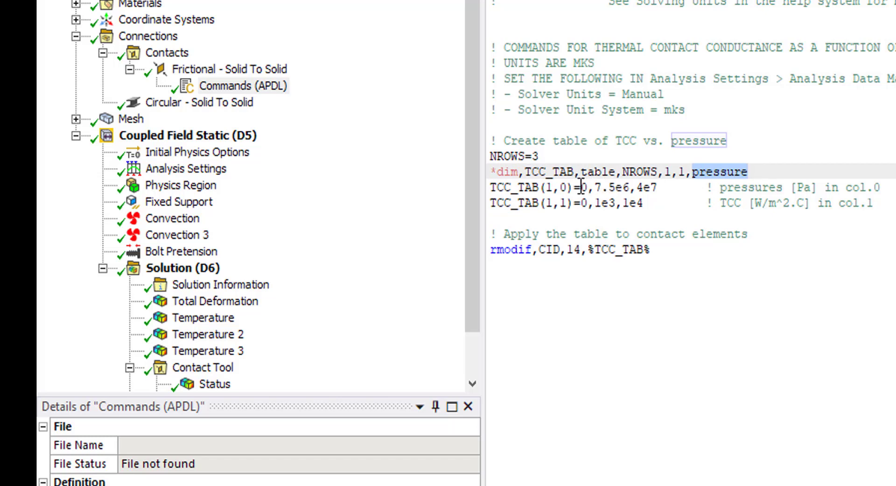
pyautogui.moveTo(581, 186); pyautogui.dragTo(658, 186)
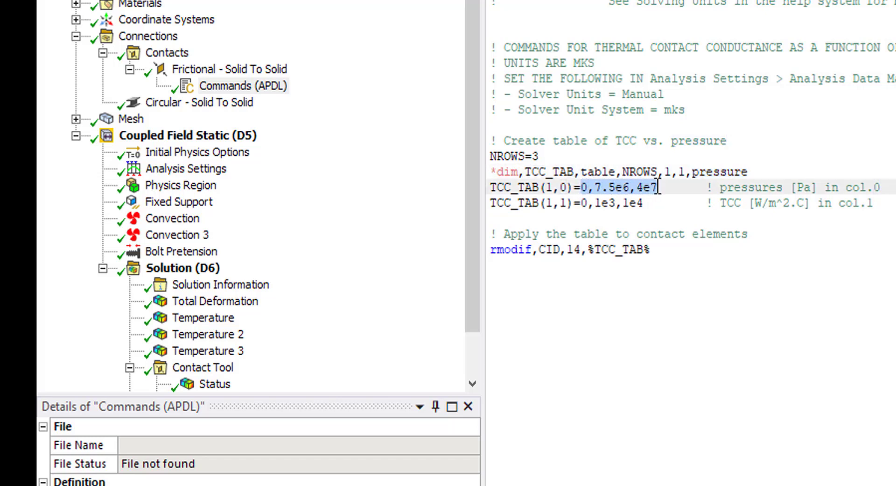
pyautogui.moveTo(581, 203); pyautogui.dragTo(645, 203)
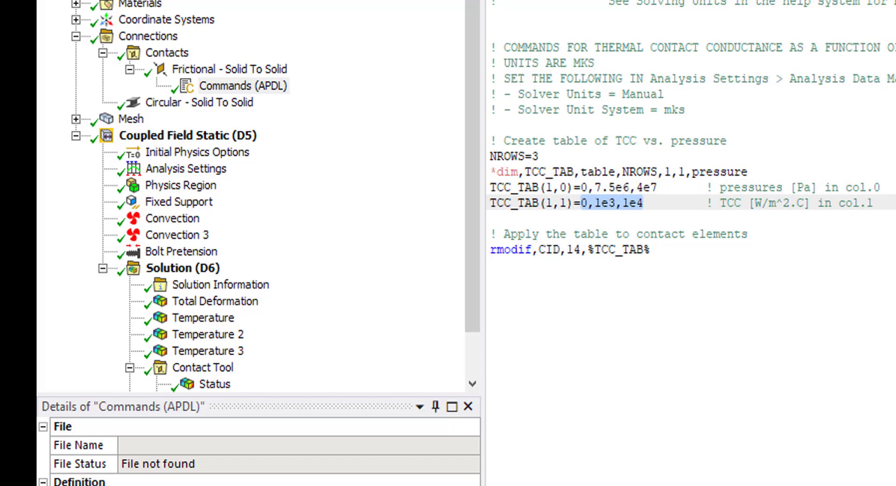
pyautogui.click(589, 250)
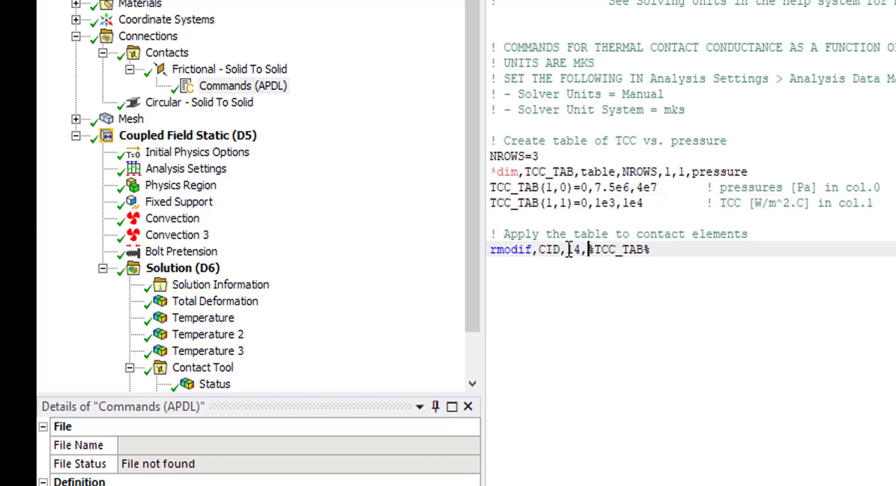
pyautogui.moveTo(566, 250); pyautogui.dragTo(653, 250)
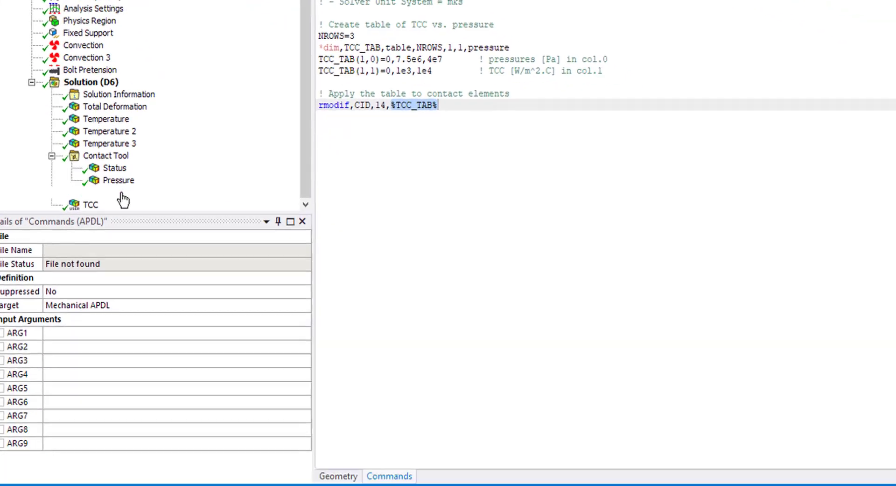
# Show model D's reaction heat (−1.8435 W) and its TCC contour rings peaking at 7406 around the bolt.
pyautogui.click(243, 297)
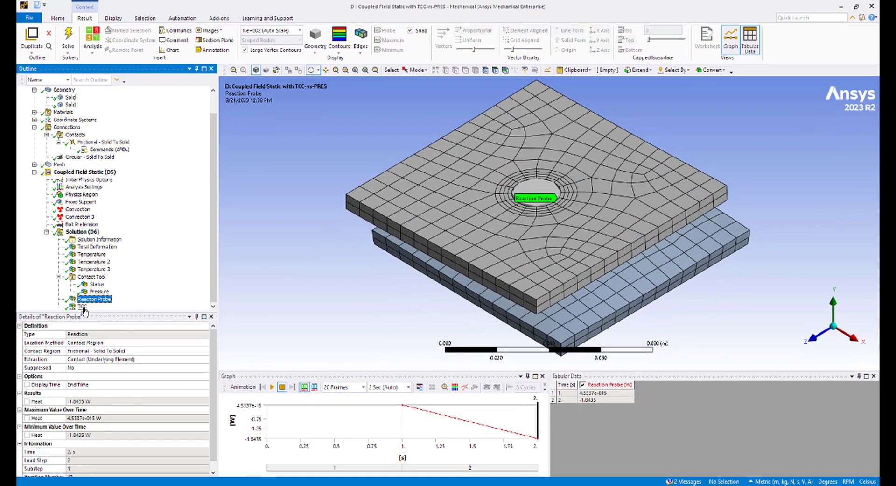
pyautogui.click(83, 307)
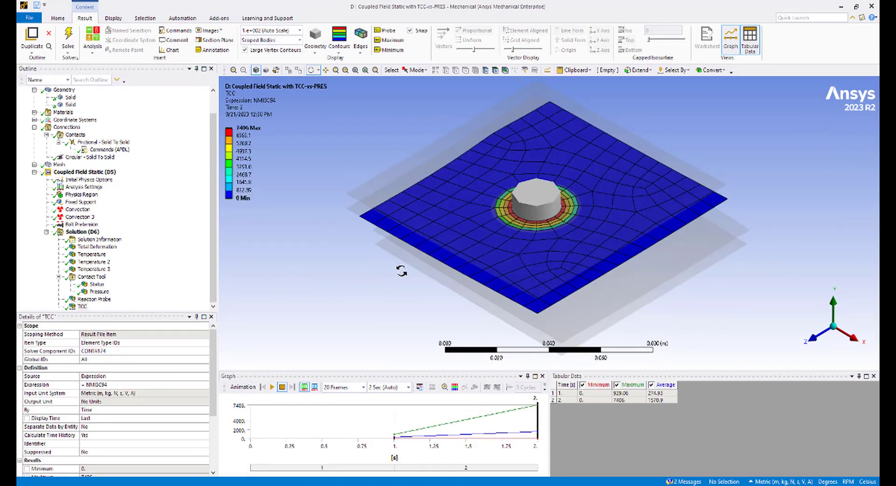
pyautogui.moveTo(401, 270); pyautogui.dragTo(407, 288)
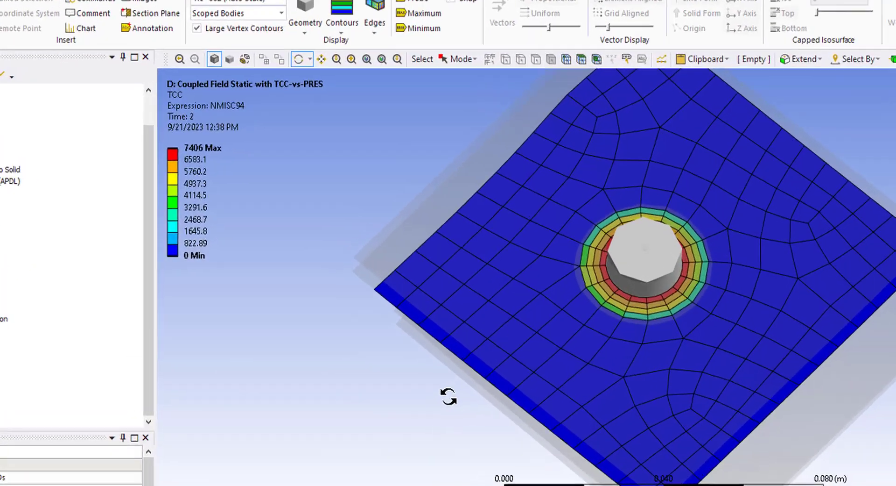